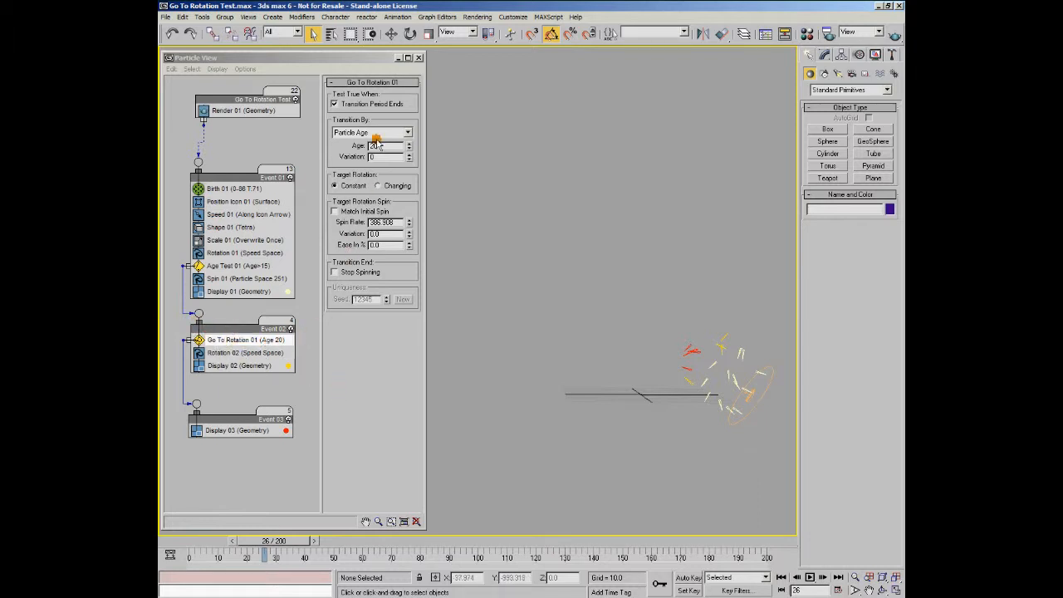
- Set the Go To Rotation transition to Event Duration and preview the particles from frame 0 to 46
left_click(406, 132)
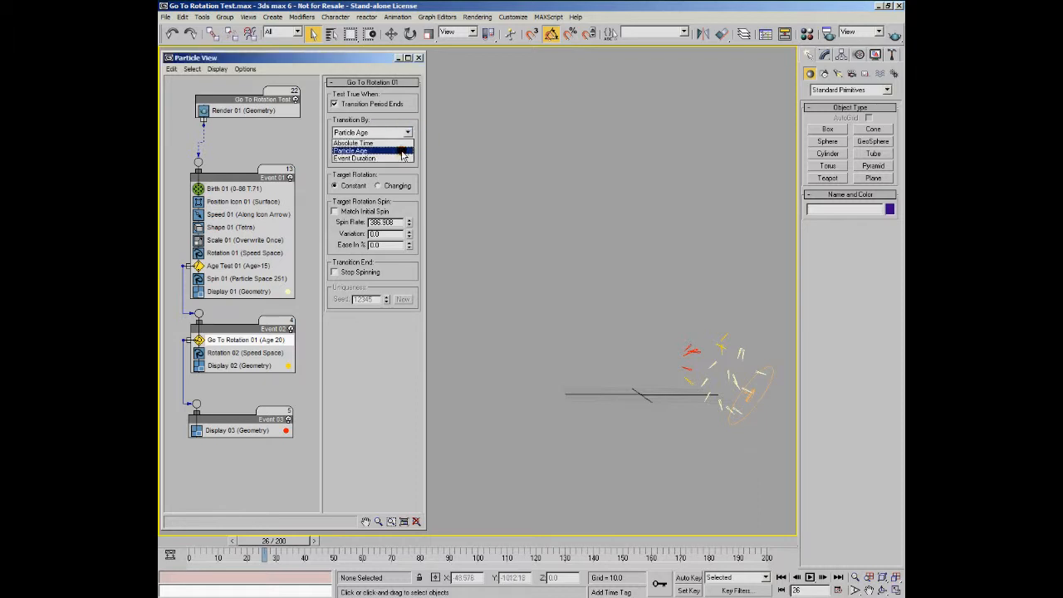
left_click(401, 159)
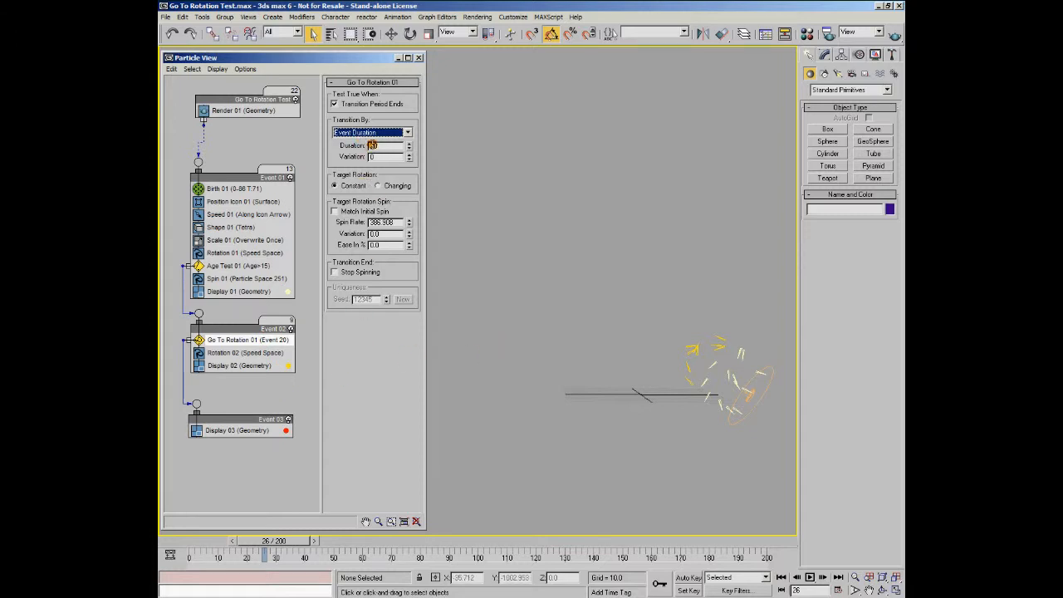
left_click(190, 546)
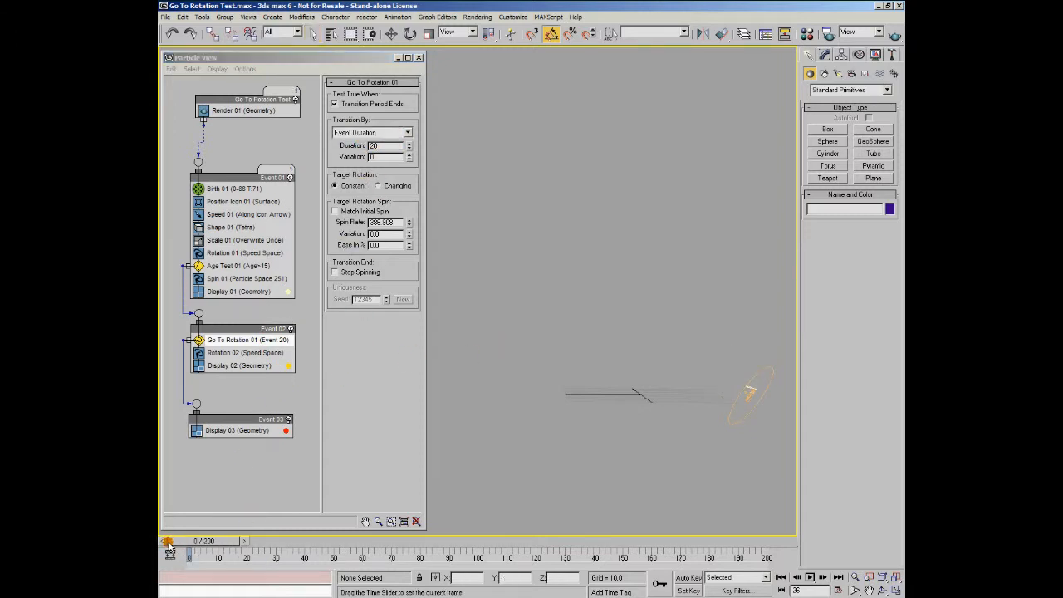
left_click_drag(190, 545, 297, 581)
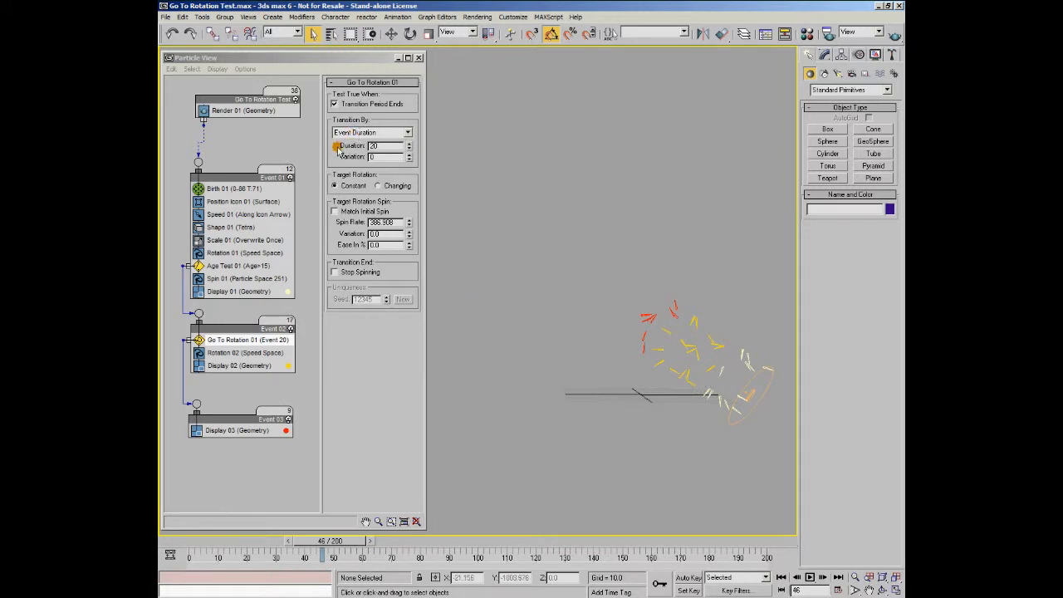
- Set the transition duration to 40 and its variation to 10, previewing the particles through frame 70
left_click(409, 142)
left_click_drag(409, 134, 409, 126)
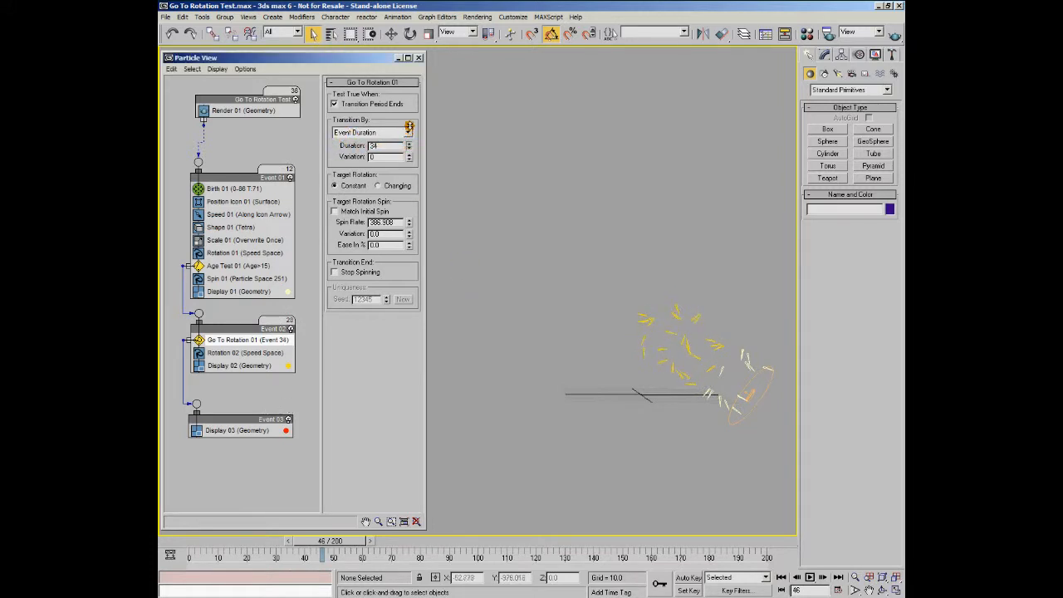
left_click_drag(175, 549, 368, 538)
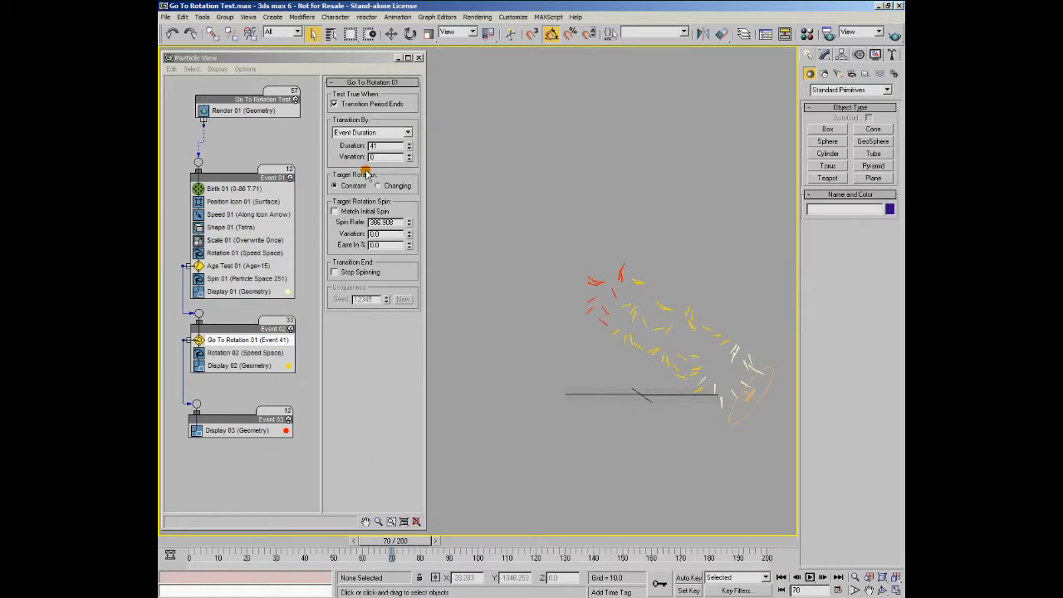
left_click_drag(411, 157, 410, 151)
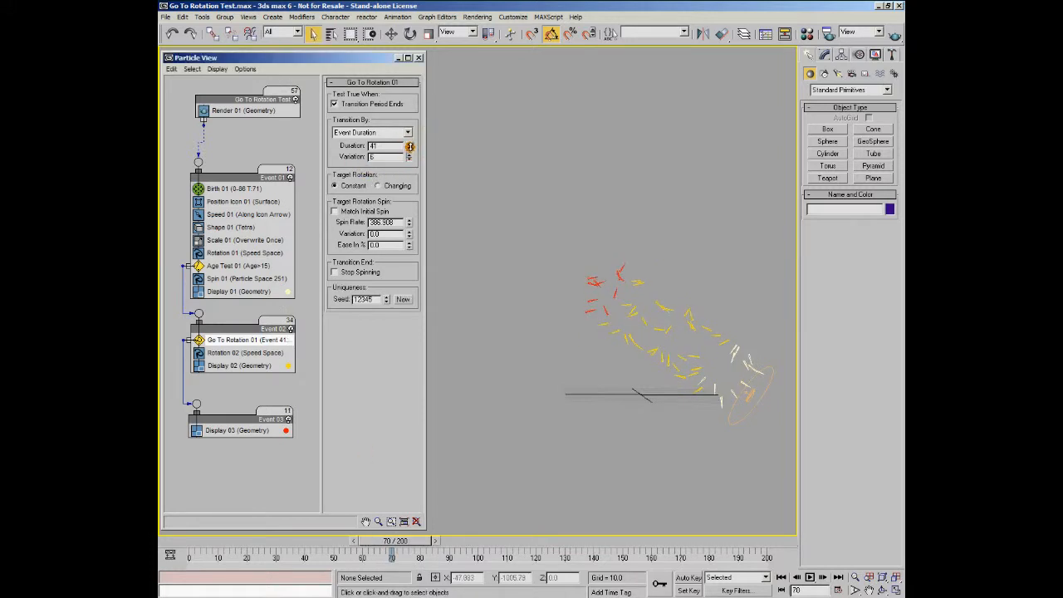
left_click_drag(409, 157, 409, 156)
left_click(410, 147)
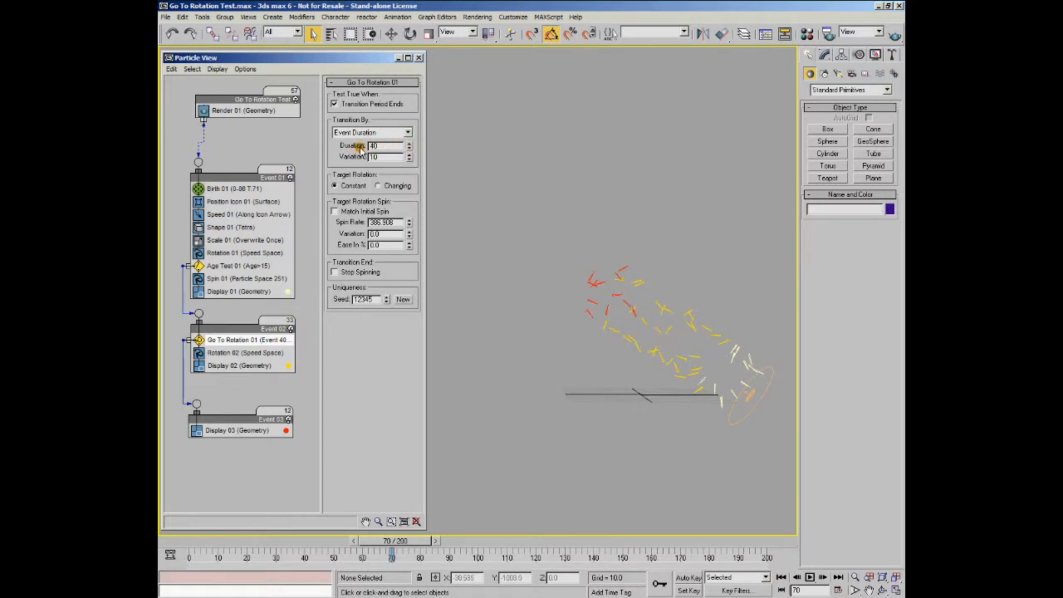
- Try a transition duration variation of 30 while scrubbing the timeline, and reset the variation to 0
mouse_move(422, 546)
left_mouse_down()
mouse_move(332, 548)
mouse_move(447, 550)
mouse_move(415, 550)
left_mouse_up()
left_click_drag(408, 157, 409, 133)
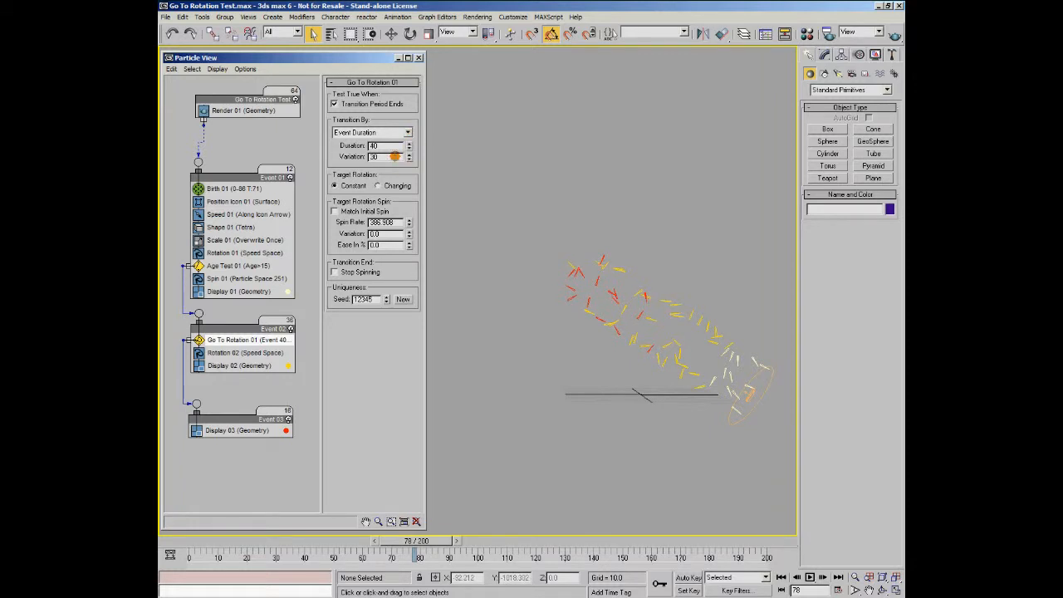
left_click_drag(425, 545, 352, 563)
right_click(406, 161)
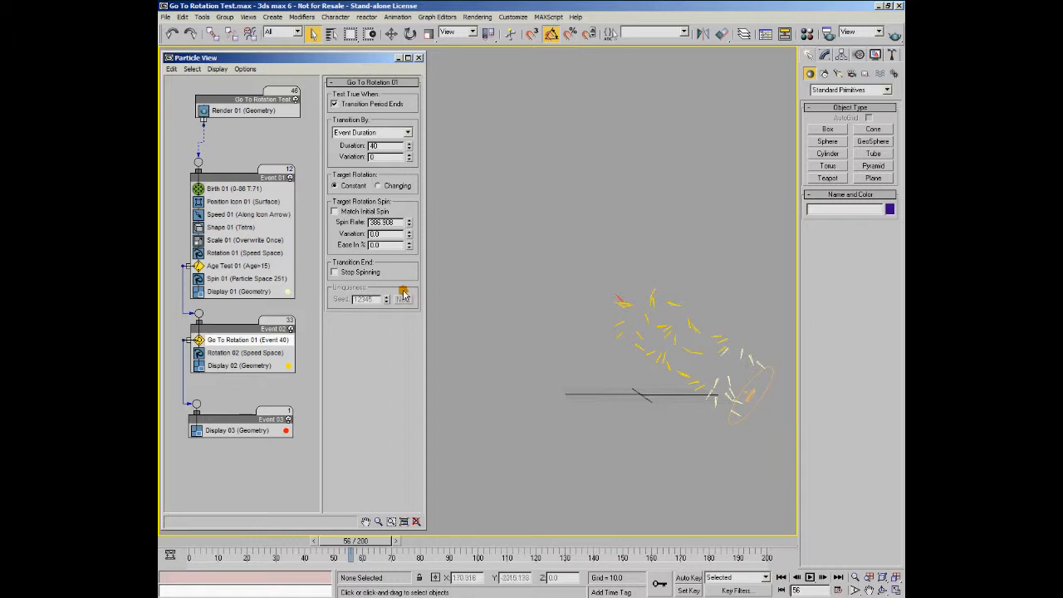
- Raise the target spin rate to about 839.6 and preview the particles from the start to frame 67
left_click_drag(410, 222, 408, 154)
left_click(176, 540)
left_click_drag(176, 539, 398, 556)
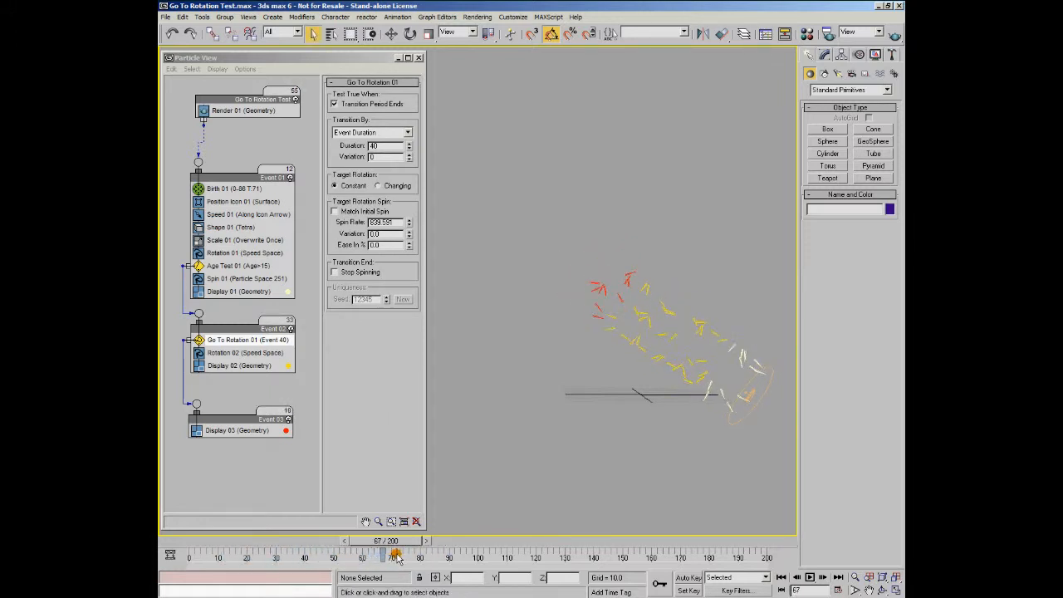
- Try Match Initial Spin with a spin variation of 6.786 and a raised Ease In, and revert all three settings
left_click(335, 211)
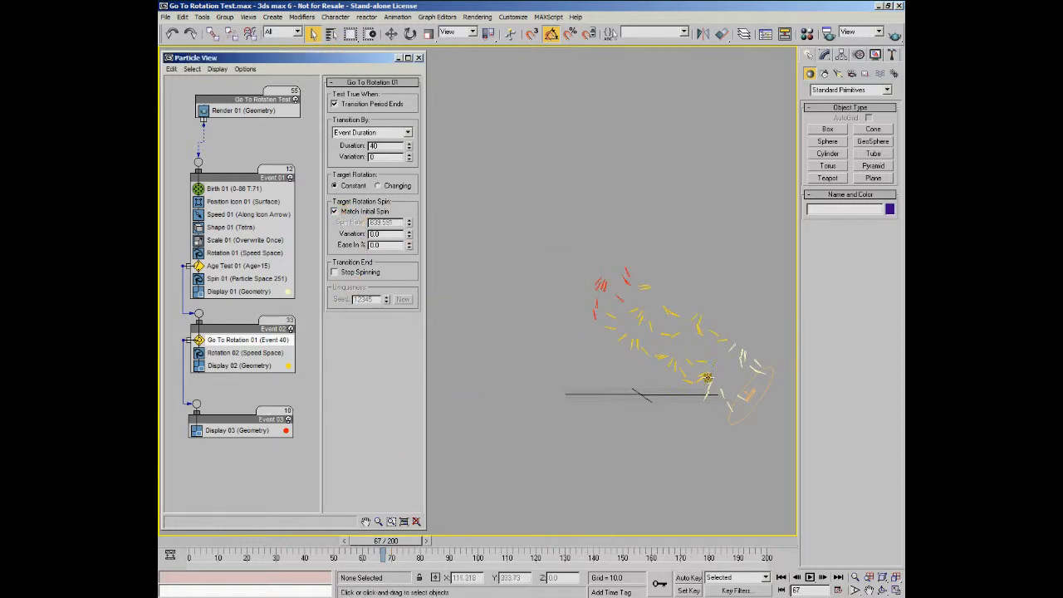
mouse_move(408, 235)
left_mouse_down()
mouse_move(409, 220)
mouse_move(411, 248)
mouse_move(412, 82)
mouse_move(404, 251)
left_mouse_up()
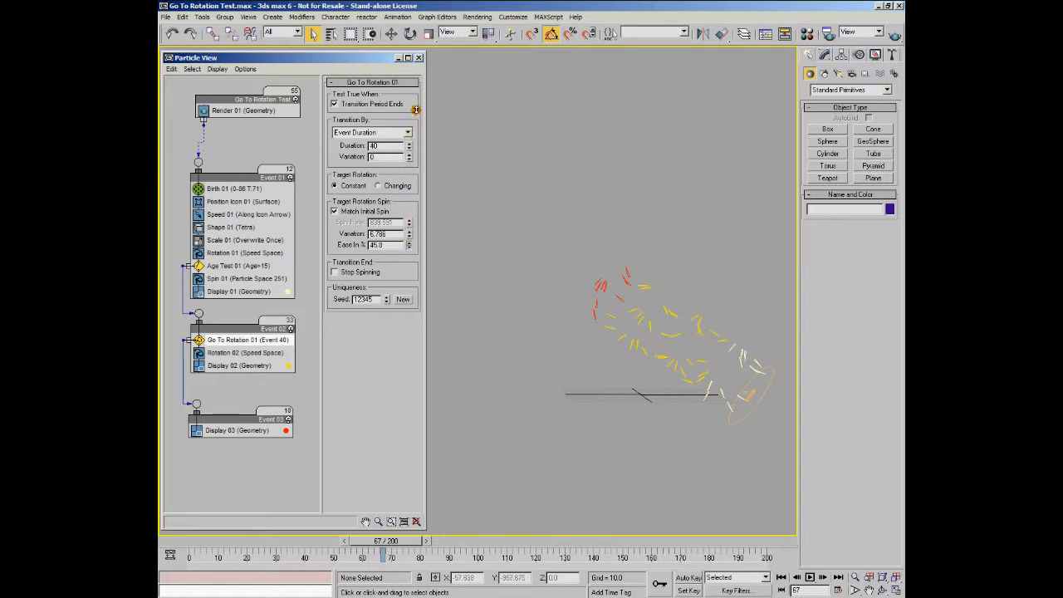
left_click_drag(407, 249, 411, 68)
left_click_drag(172, 542, 201, 550)
left_click_drag(222, 554, 240, 585)
right_click(410, 239)
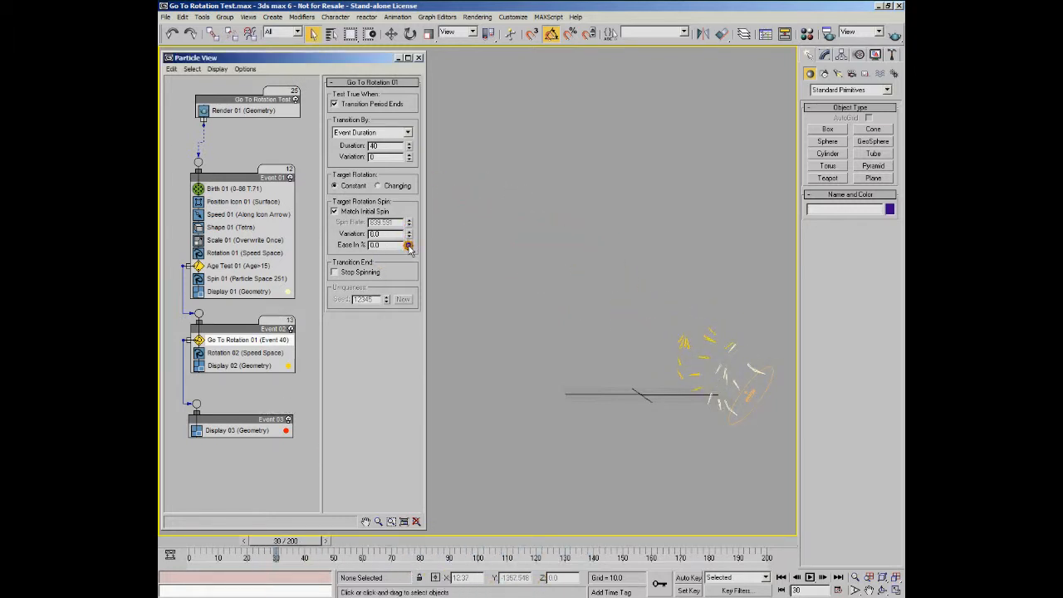
left_click(334, 211)
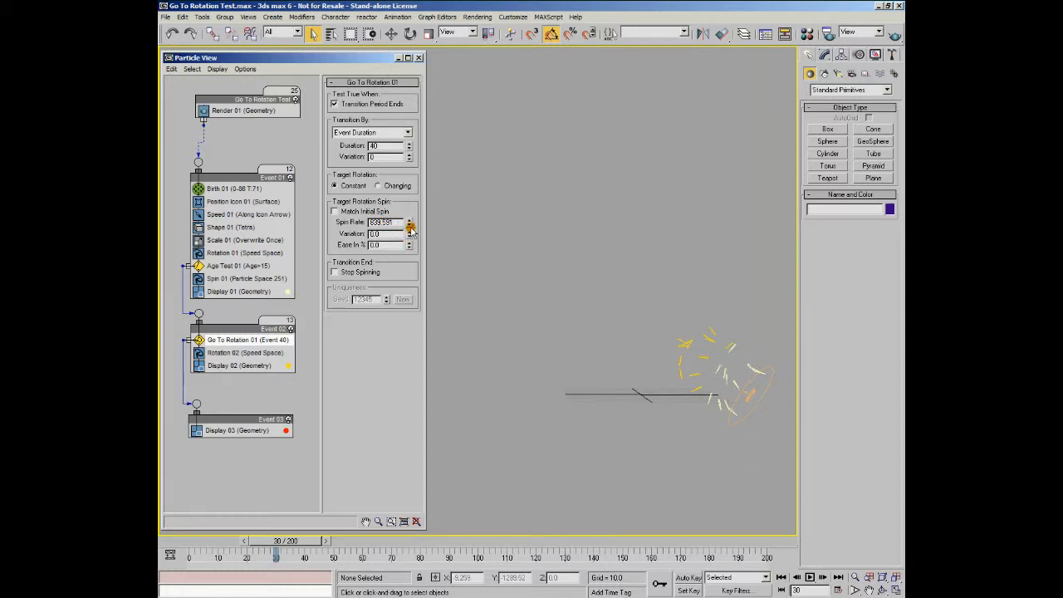
- Raise the target spin rate to 2062.875 and scrub the timeline to compare the particle spin between events
left_click_drag(189, 552, 492, 575)
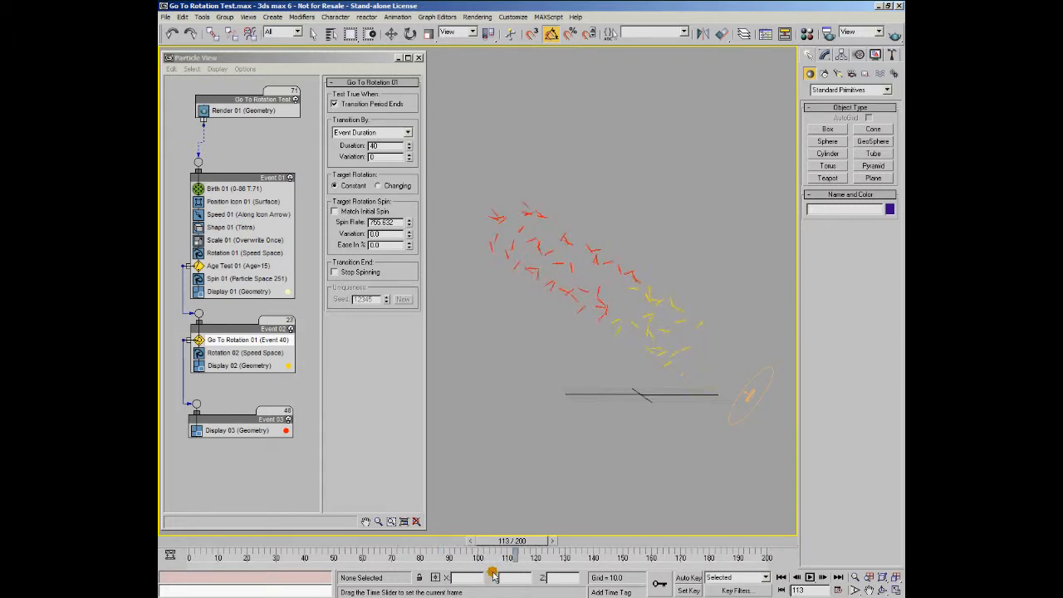
left_click_drag(405, 222, 415, 132)
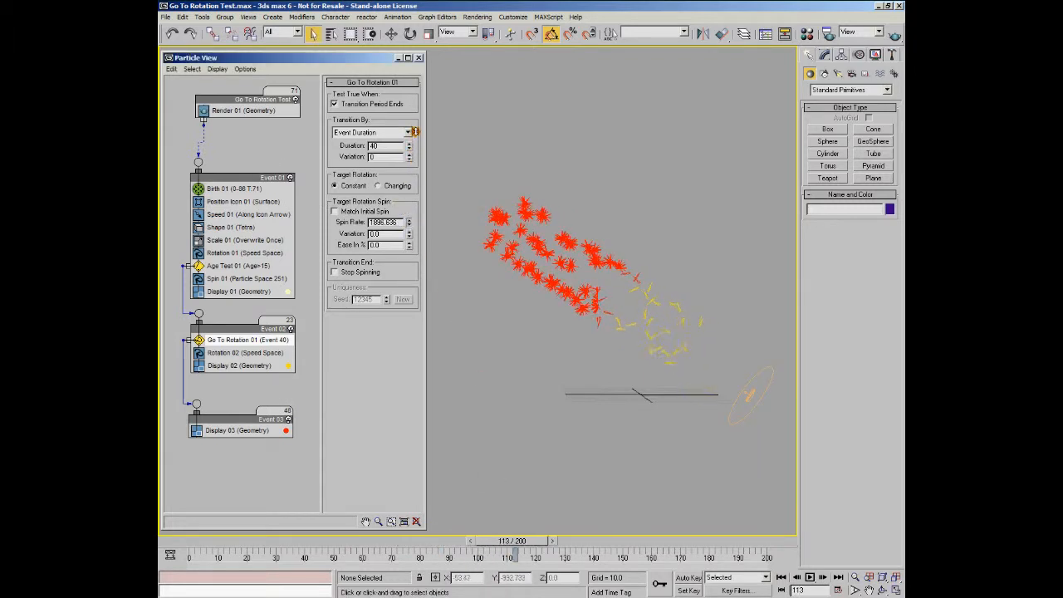
left_click_drag(181, 542, 355, 537)
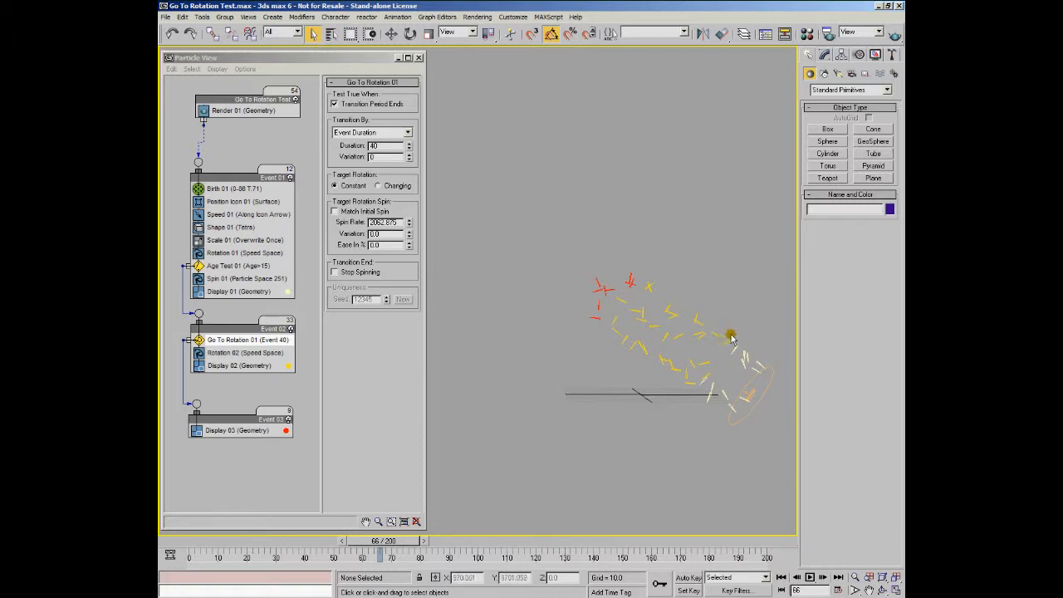
left_click_drag(184, 541, 344, 553)
- Try Match Initial Spin while previewing the particles to frame 81, and turn the option off again
left_click(352, 210)
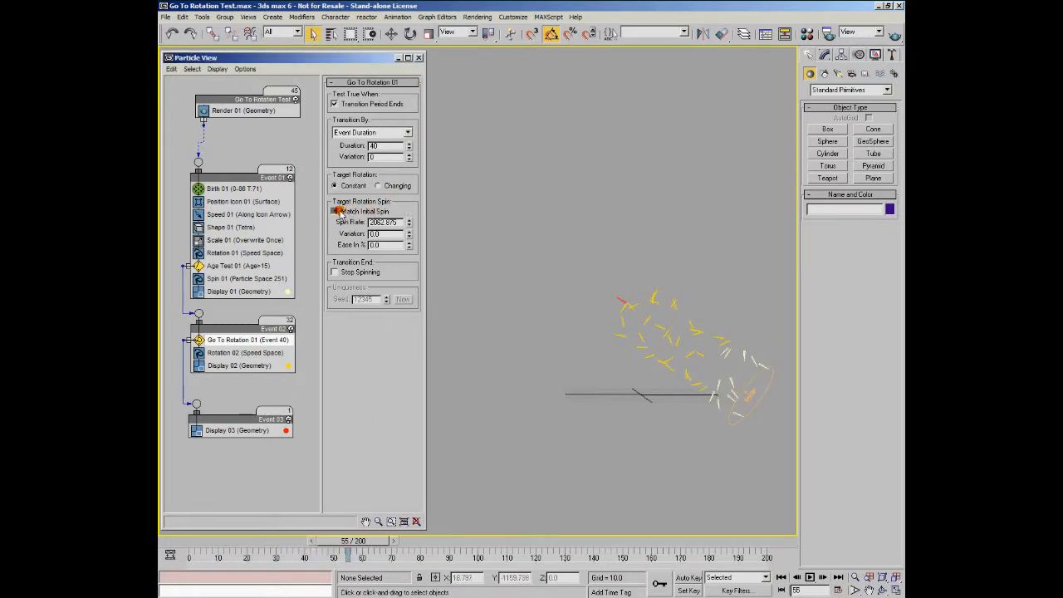
left_click_drag(195, 540, 415, 527)
left_click(335, 211)
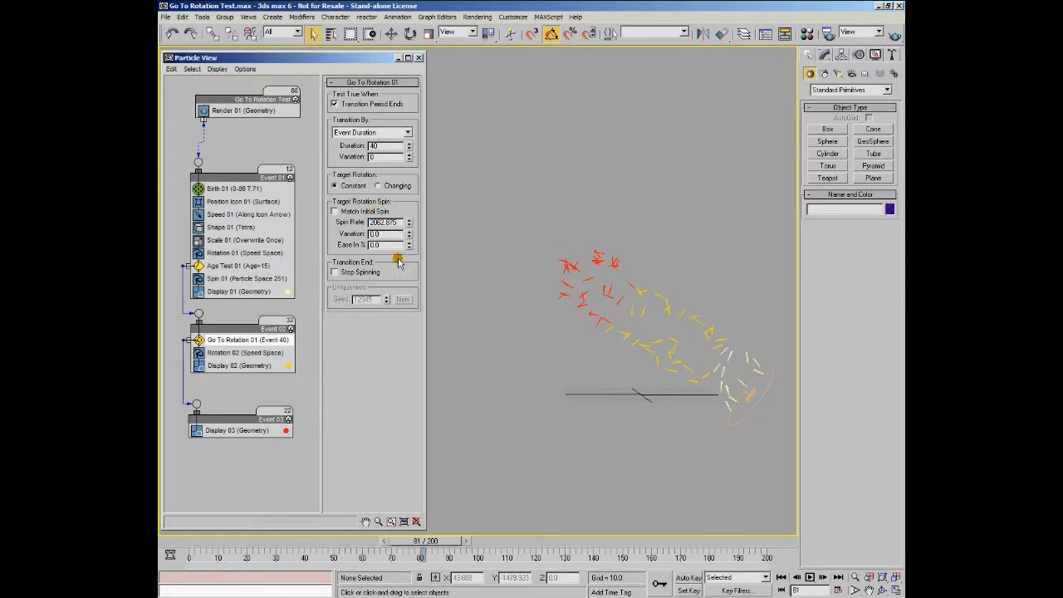
- Lower the spin rate to 309.431, set its variation to 158.203, and return the timeline to frame 0
left_click_drag(410, 228, 407, 273)
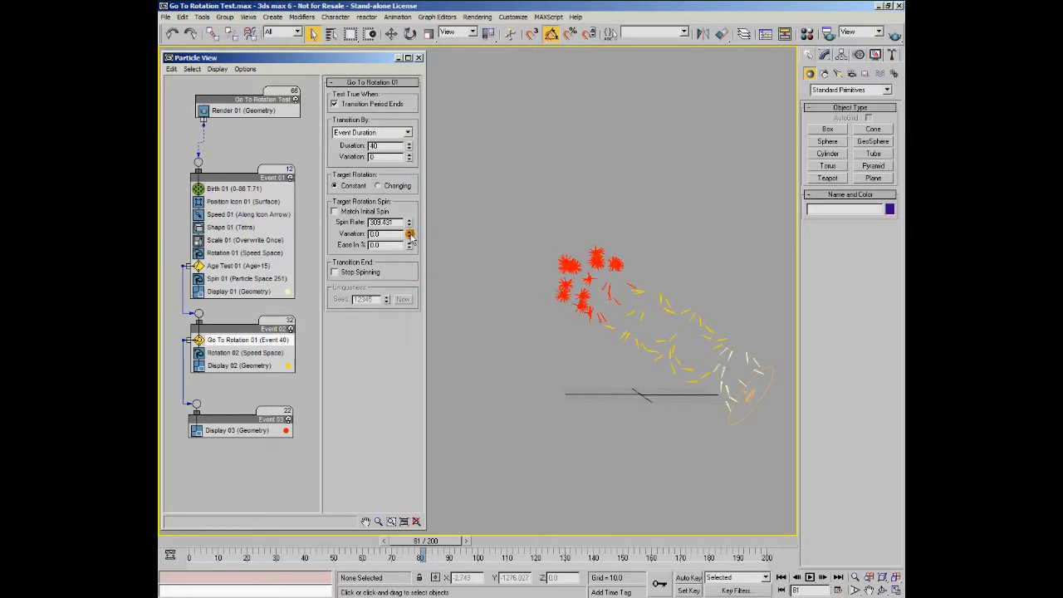
left_click_drag(410, 236, 407, 224)
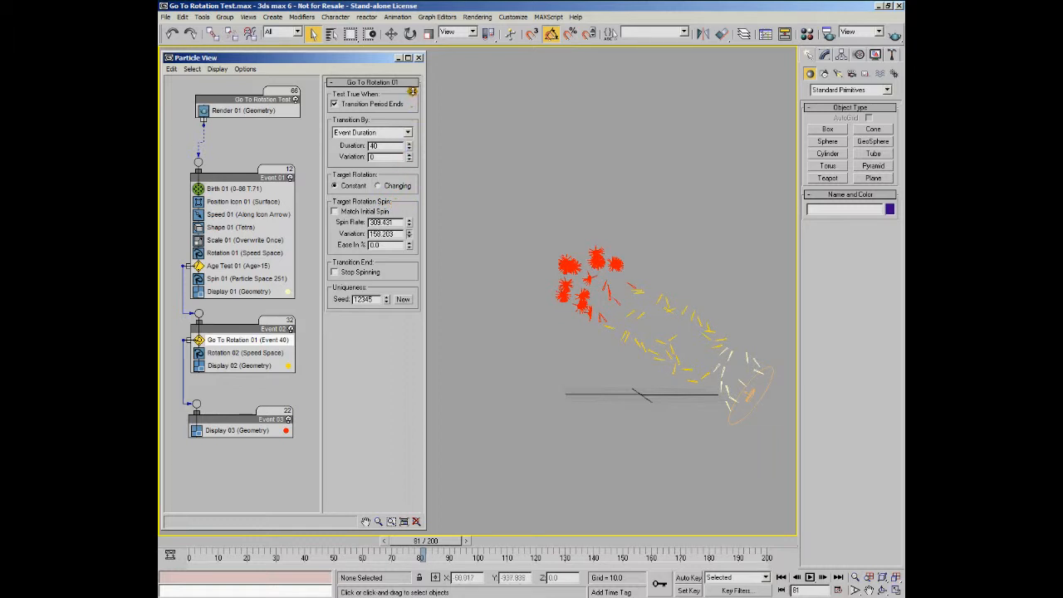
left_click_drag(213, 548, 170, 539)
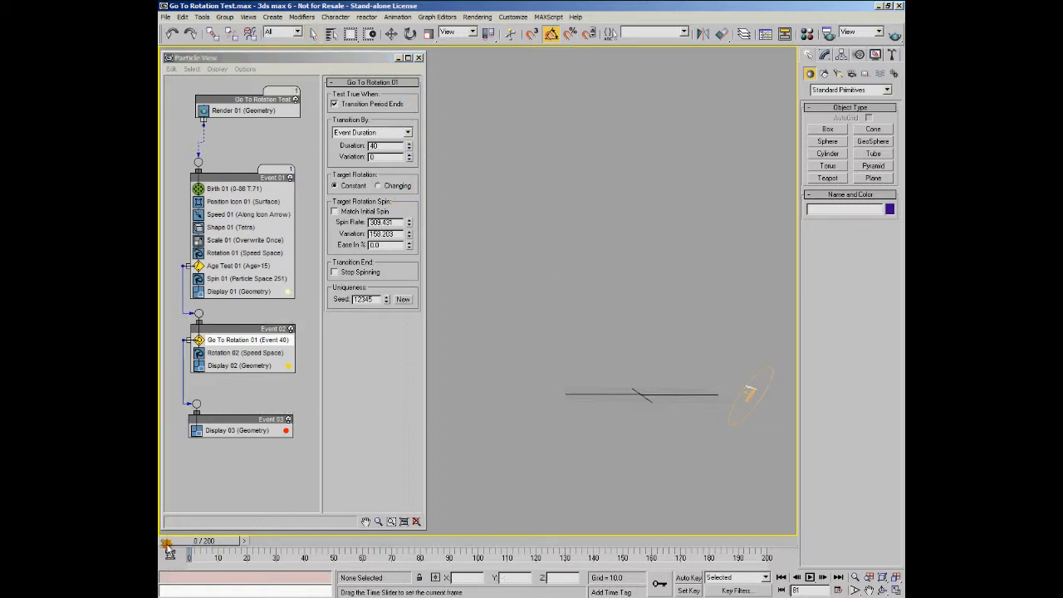
- Lower the target spin rate to 167.093 and scrub the timeline to inspect how the particles spin
left_click_drag(408, 225, 412, 267)
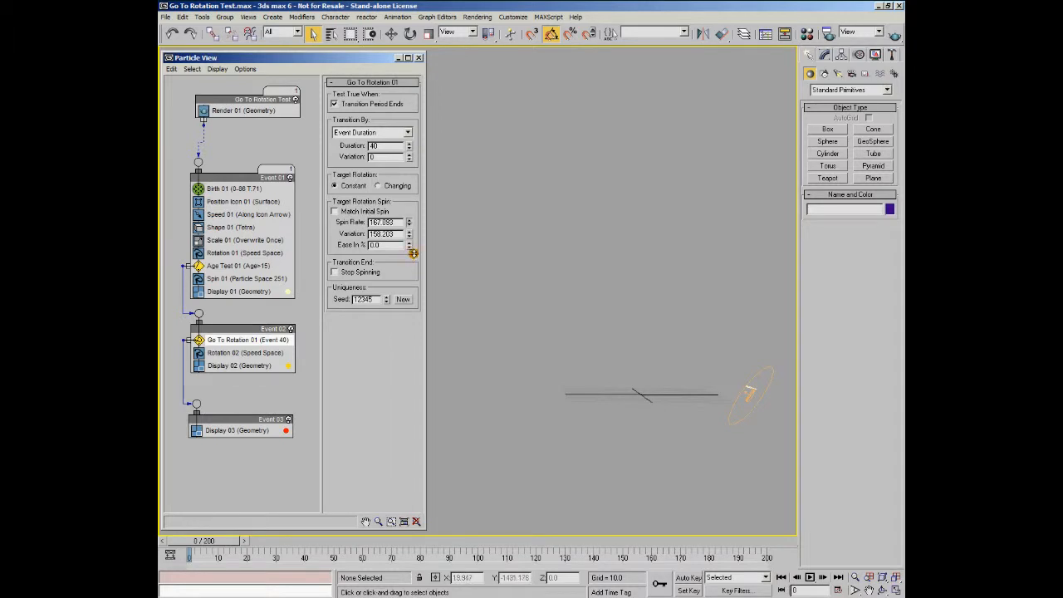
left_click_drag(206, 549, 558, 549)
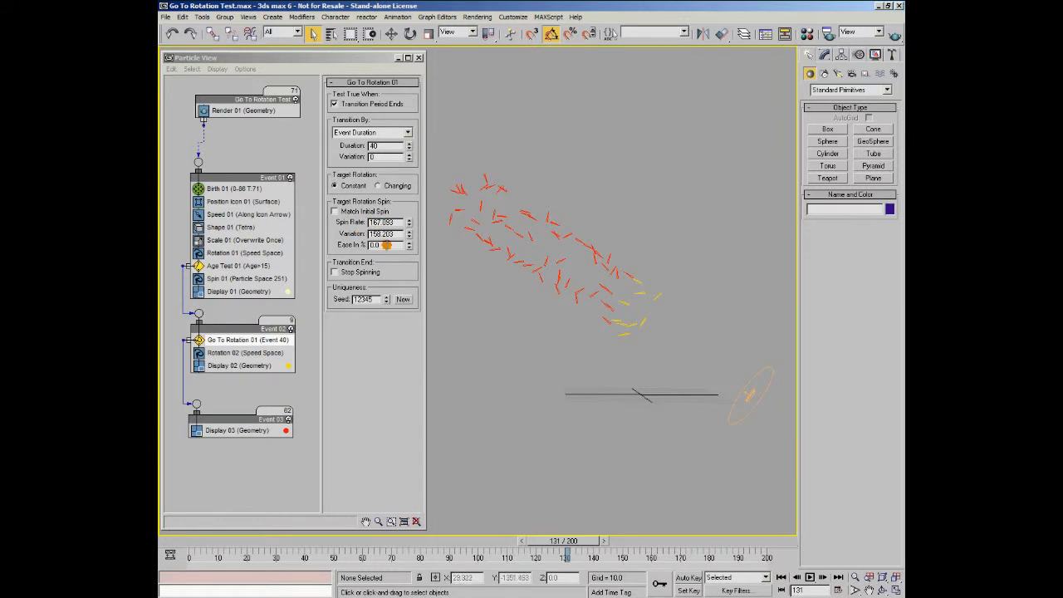
left_click_drag(586, 540, 365, 558)
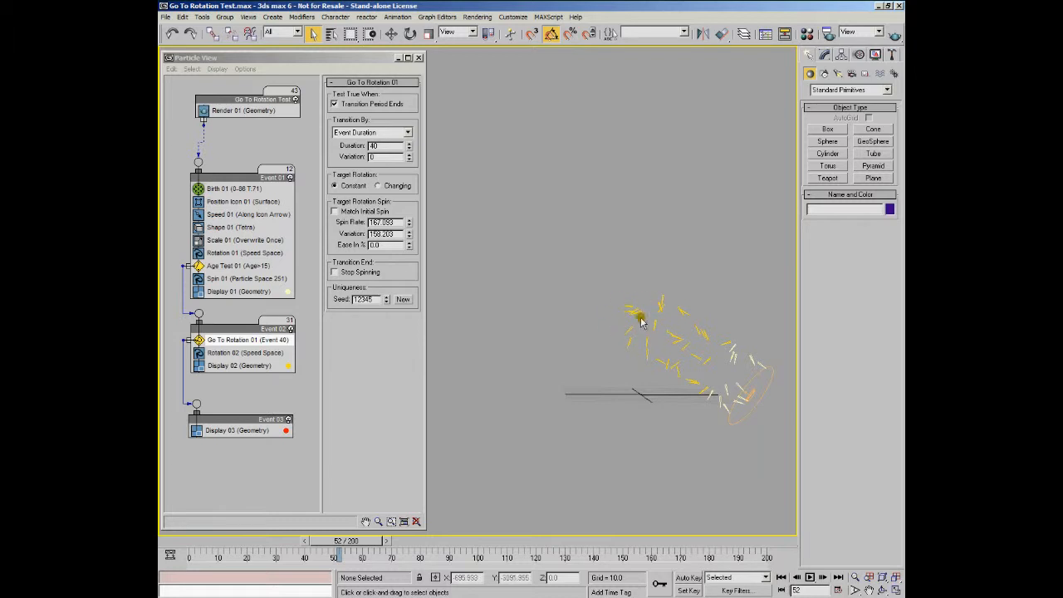
left_click_drag(344, 542, 442, 495)
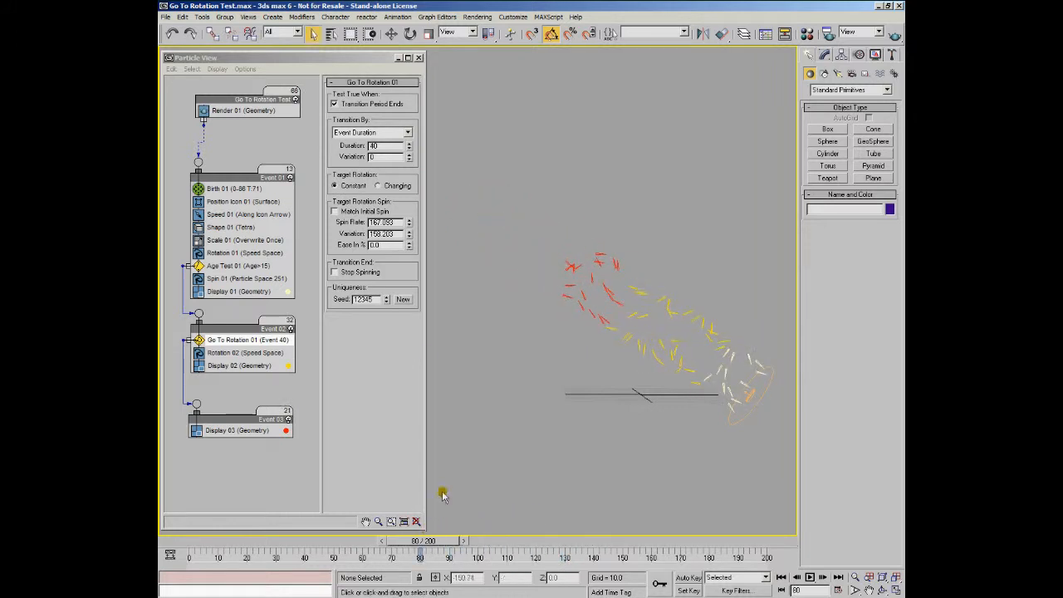
- Try an Ease In of 100% while previewing the particles to frame 126, and reset Ease In to 0
left_click(411, 244)
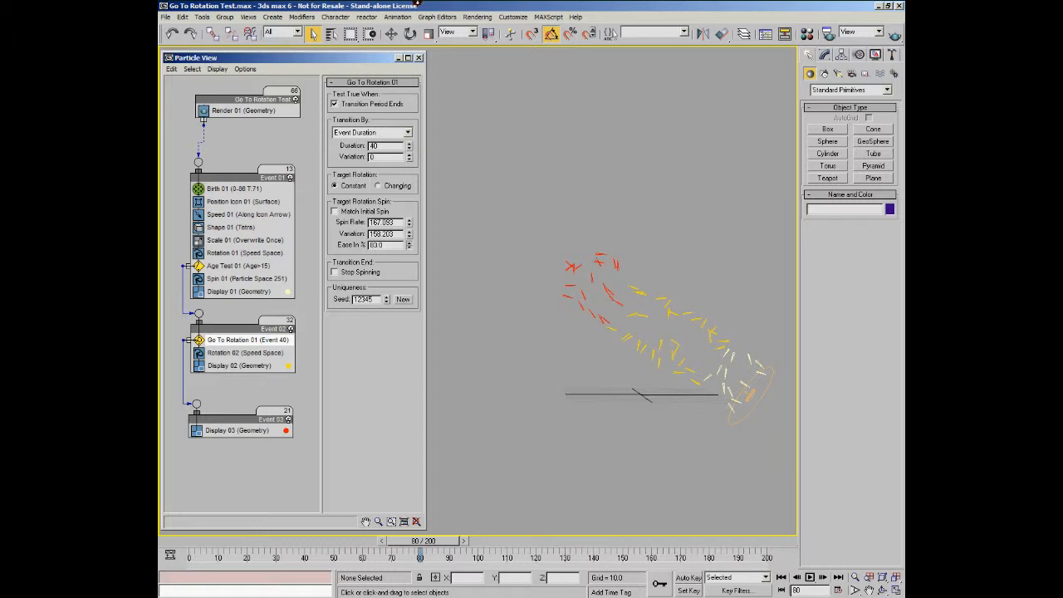
left_click_drag(166, 546, 514, 584)
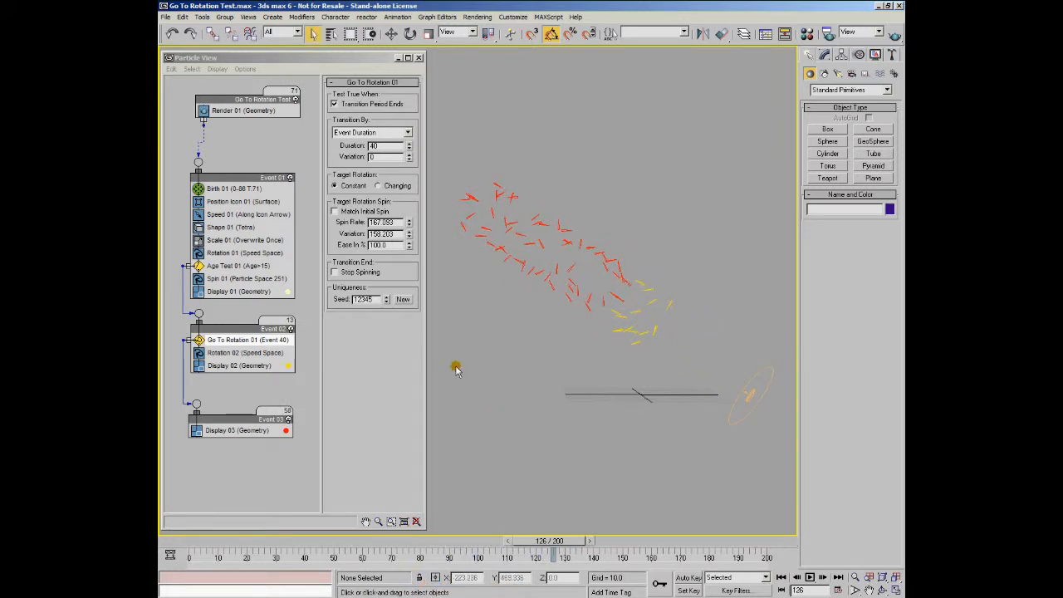
right_click(413, 253)
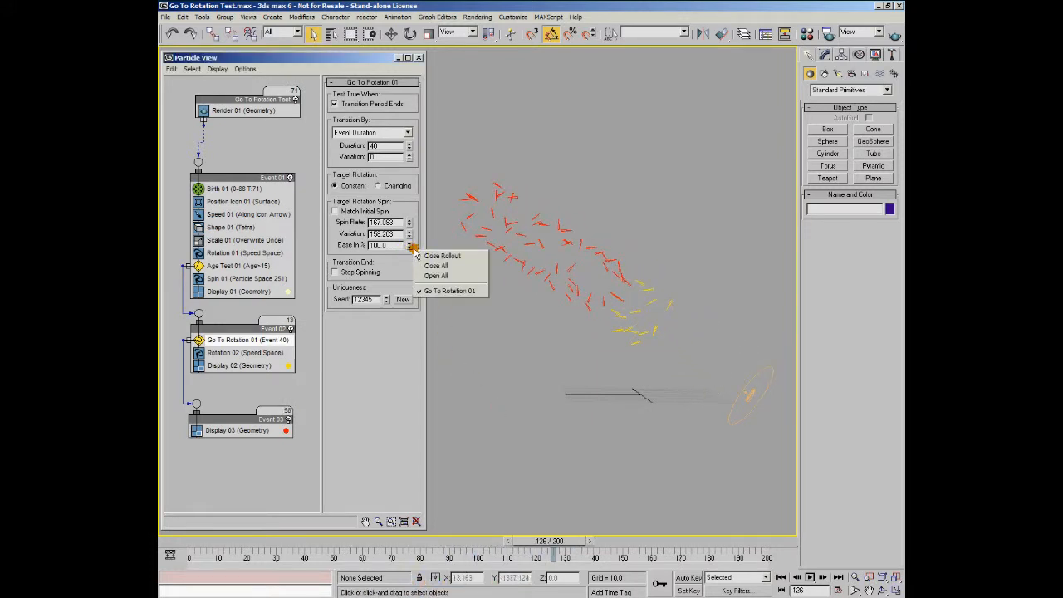
right_click(407, 247)
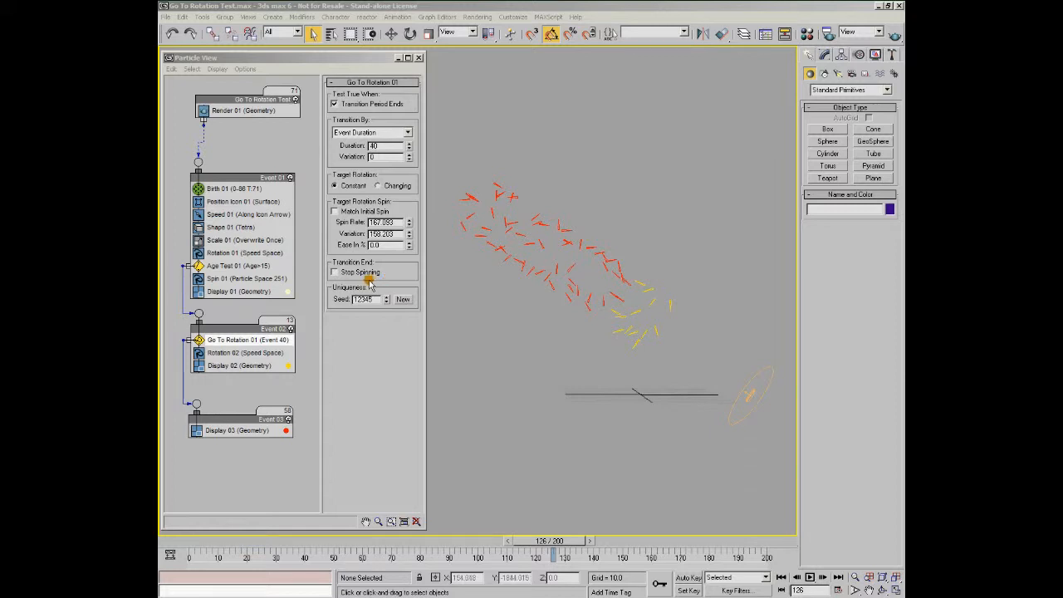
- Enable Stop Spinning at the transition end and preview the particles from the start to frame 68
left_click(333, 274)
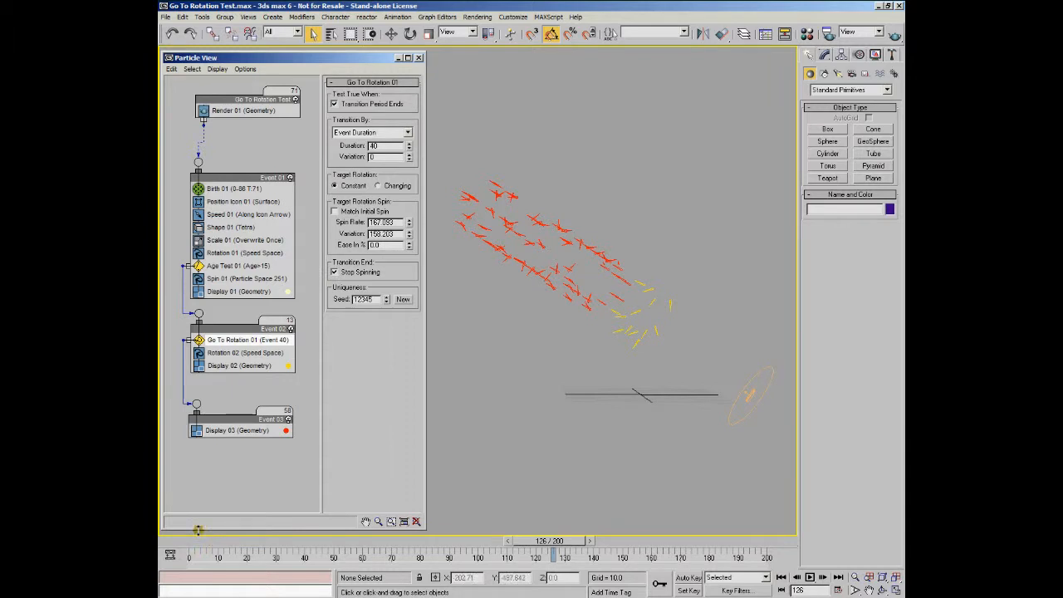
left_click(168, 540)
left_click_drag(169, 543, 357, 580)
- Set Ease In to 100%, preview the particles up to frame 62, and enter 40 as the transition duration
left_click_drag(406, 245, 406, 211)
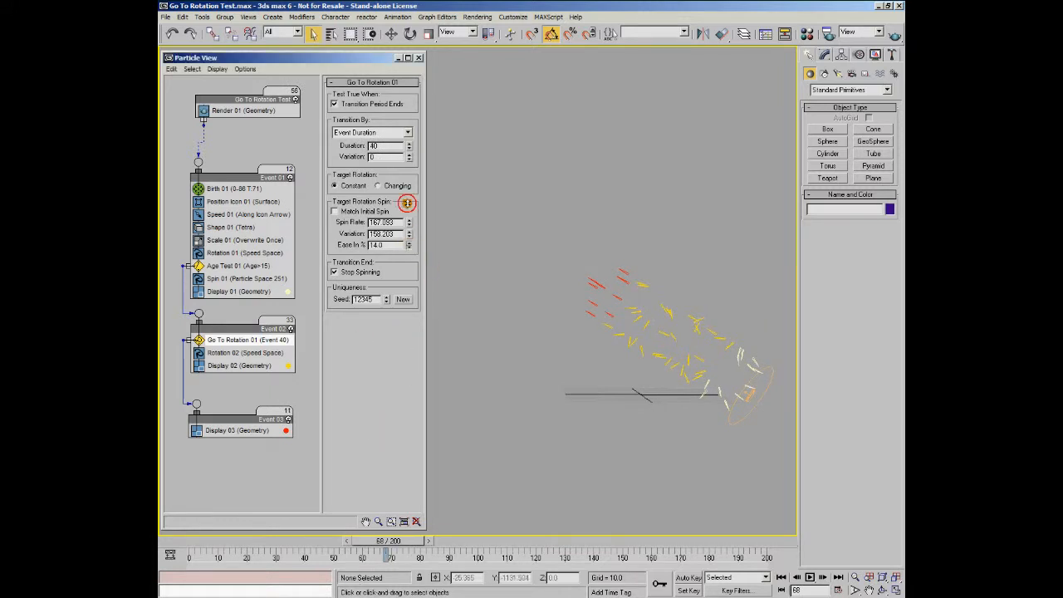
left_click_drag(417, 71, 238, 581)
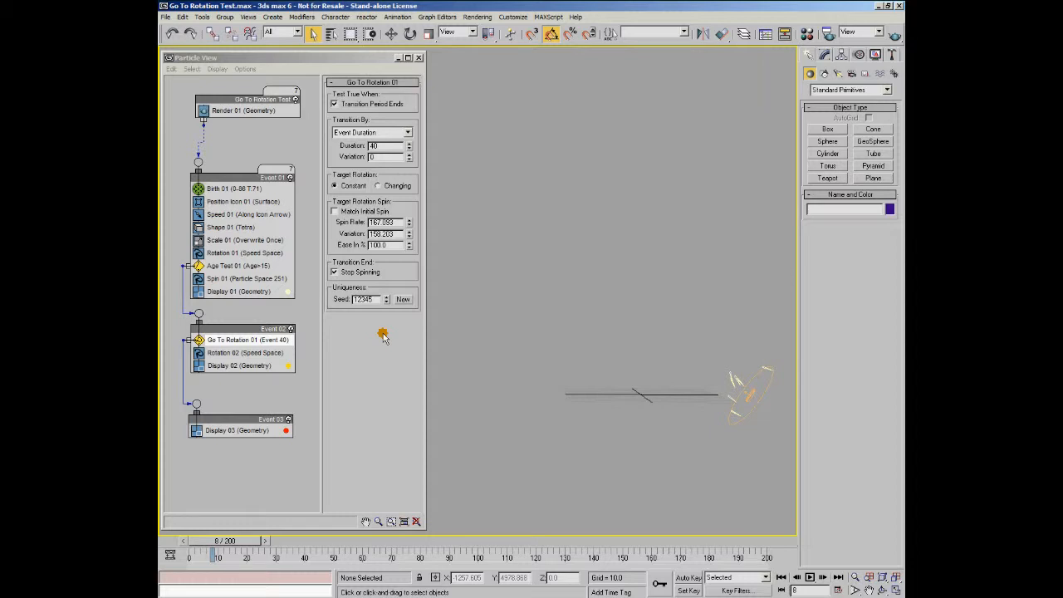
left_click_drag(200, 544, 351, 556)
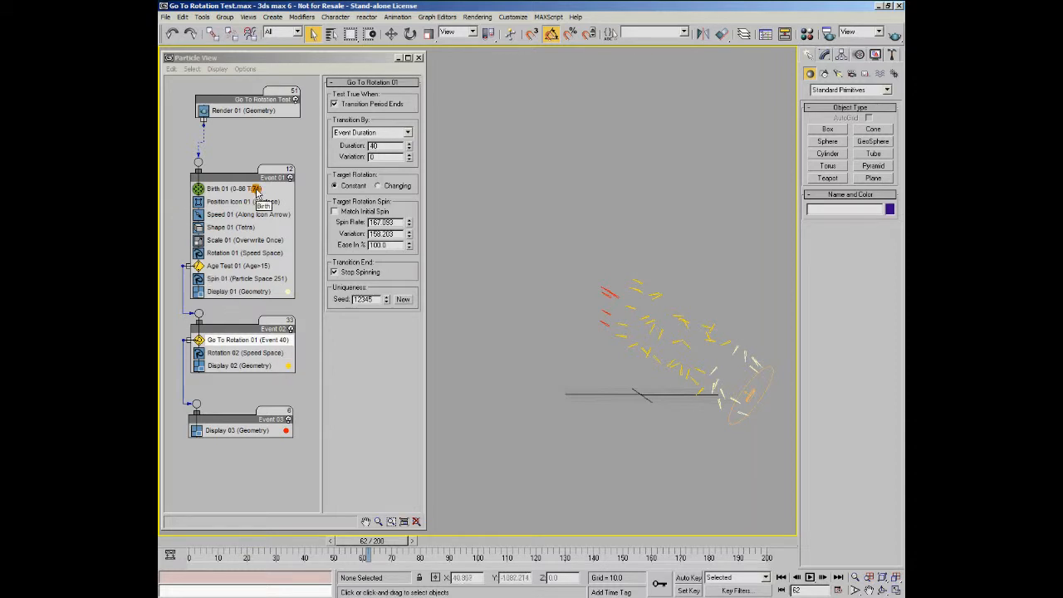
double_click(371, 146)
type("40")
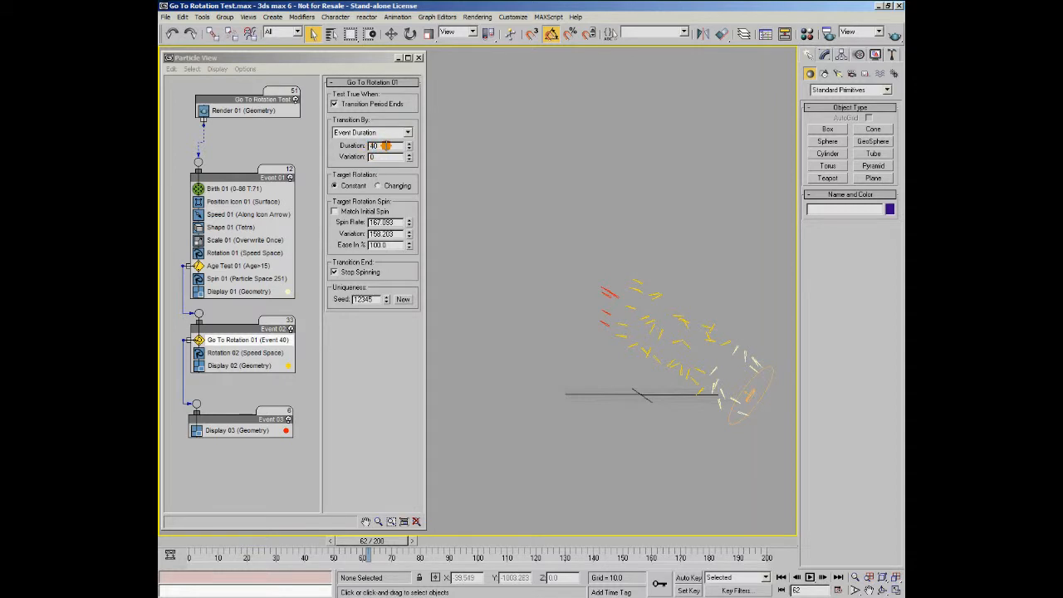